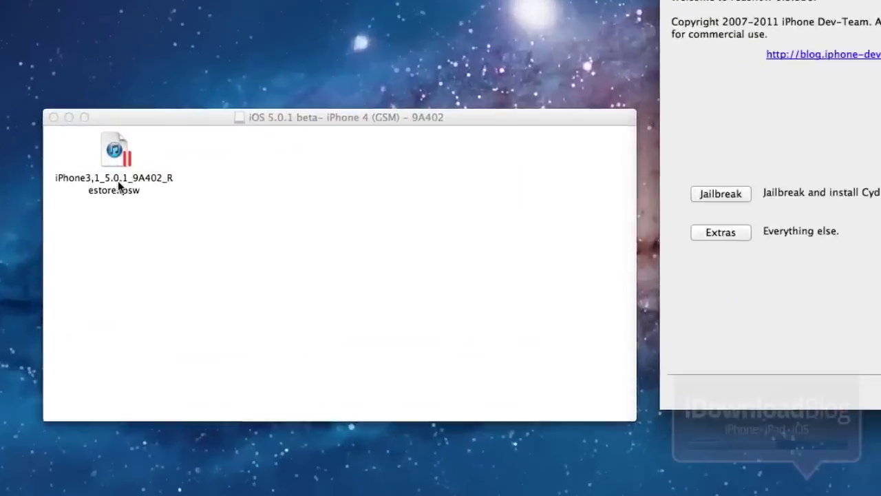
Load iPhone3,1_5.0.1_9A402_Restore.ipsw via Extras > Select IPSW, confirm its identification, then go back.
click(107, 116)
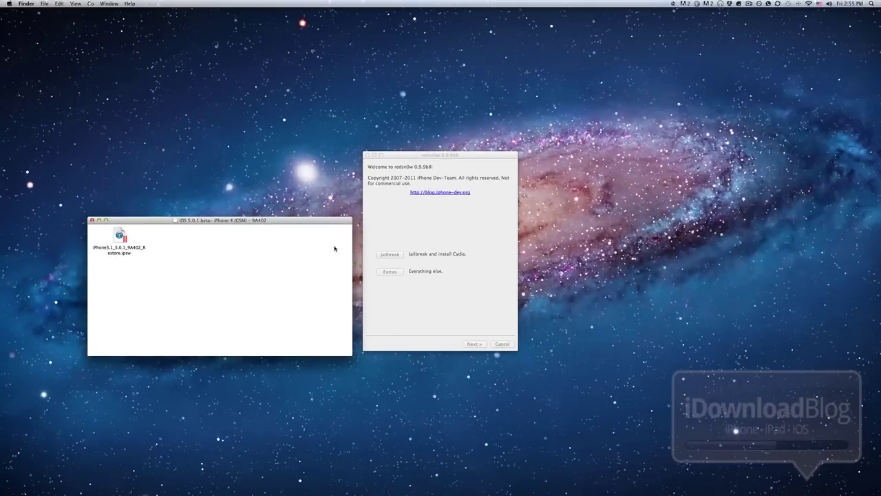
click(403, 242)
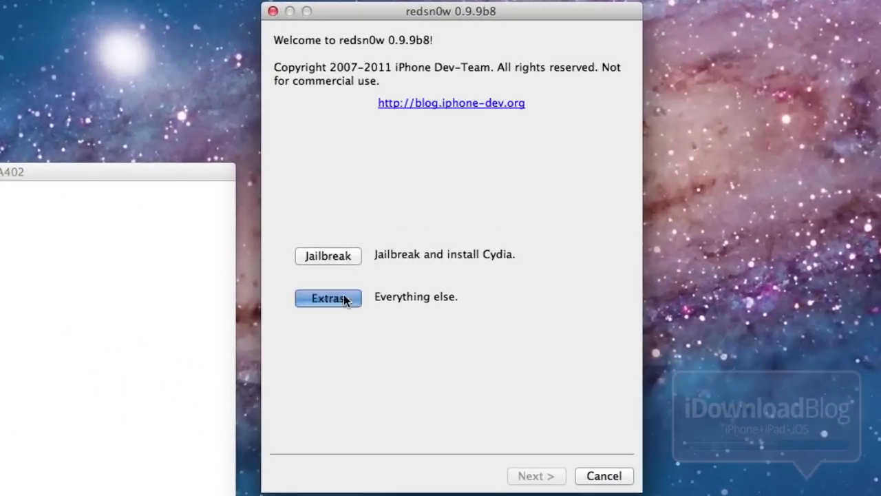
click(343, 297)
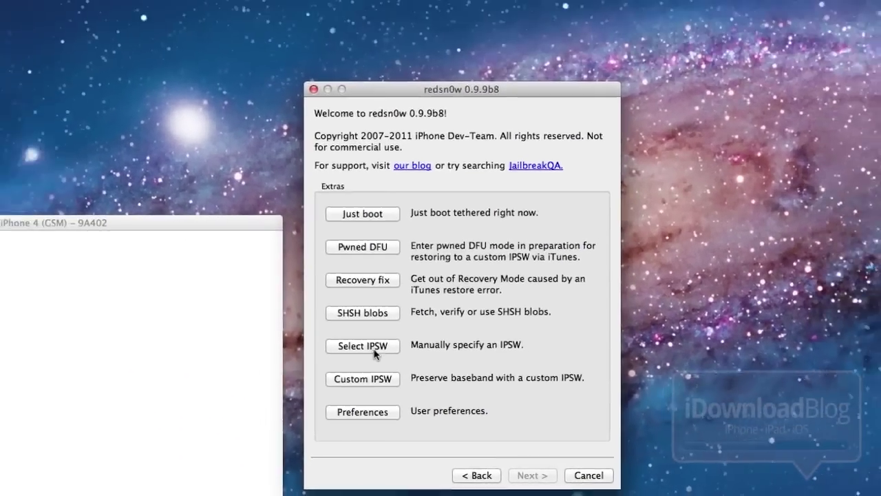
click(385, 360)
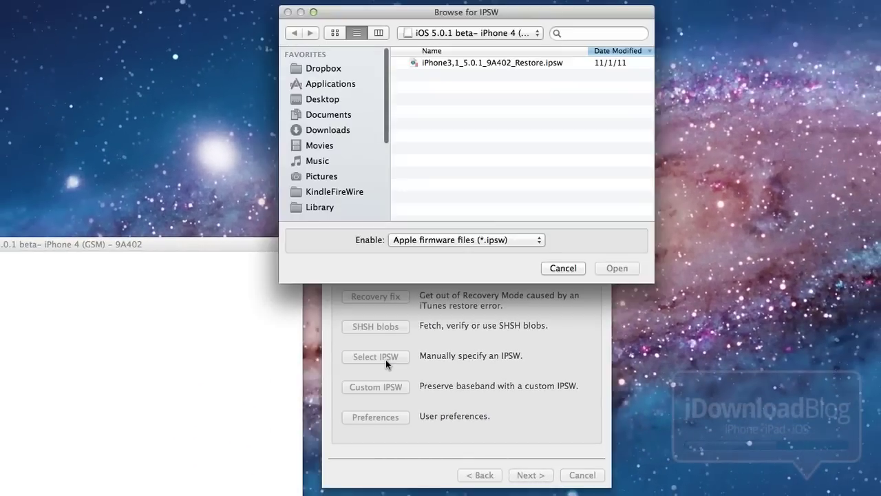
click(481, 66)
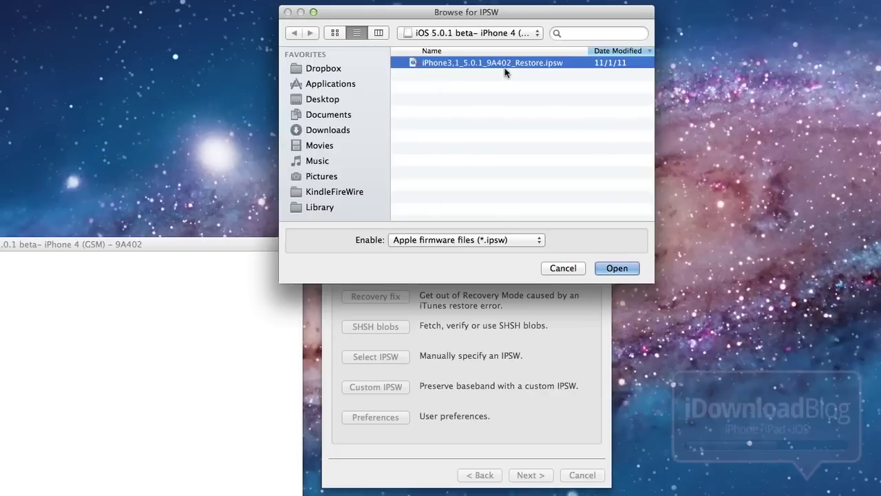
double_click(510, 66)
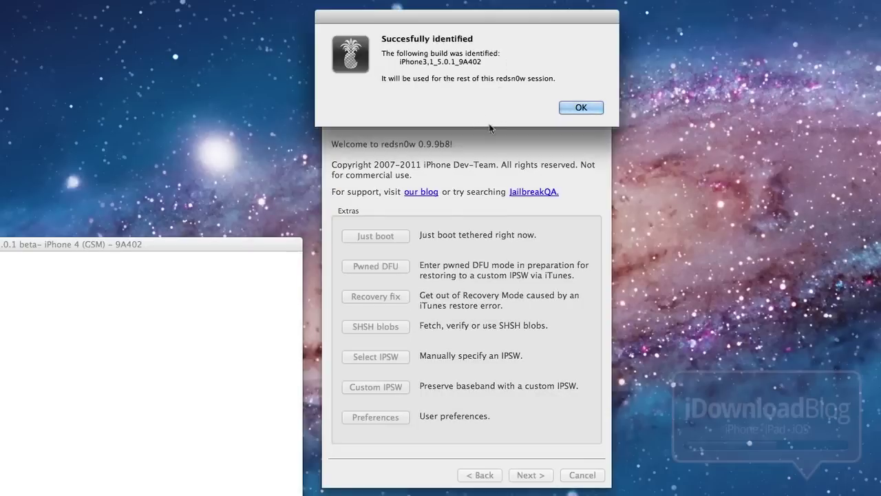
click(594, 108)
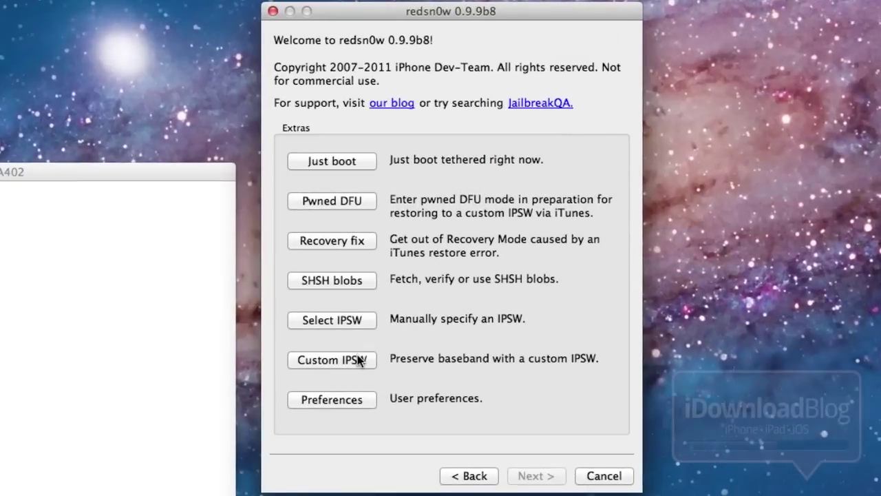
click(471, 475)
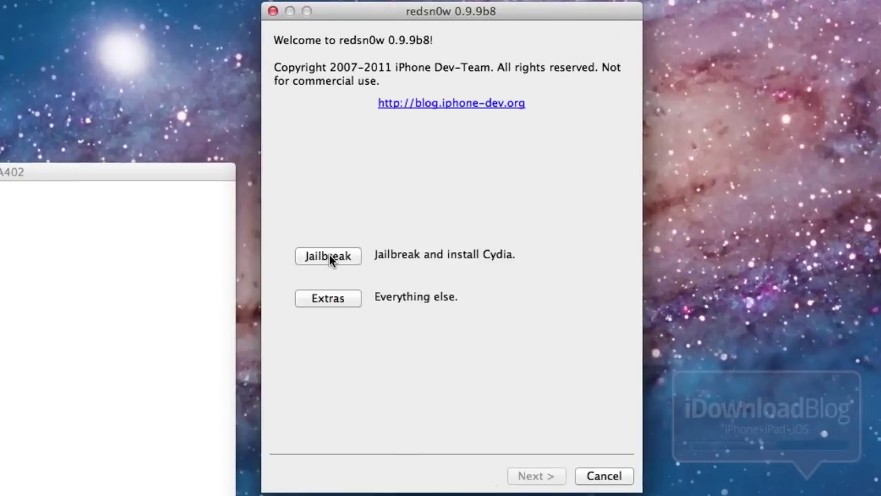
Run the jailbreak with Install Cydia checked and acknowledge the tethered jailbreak warning.
click(329, 256)
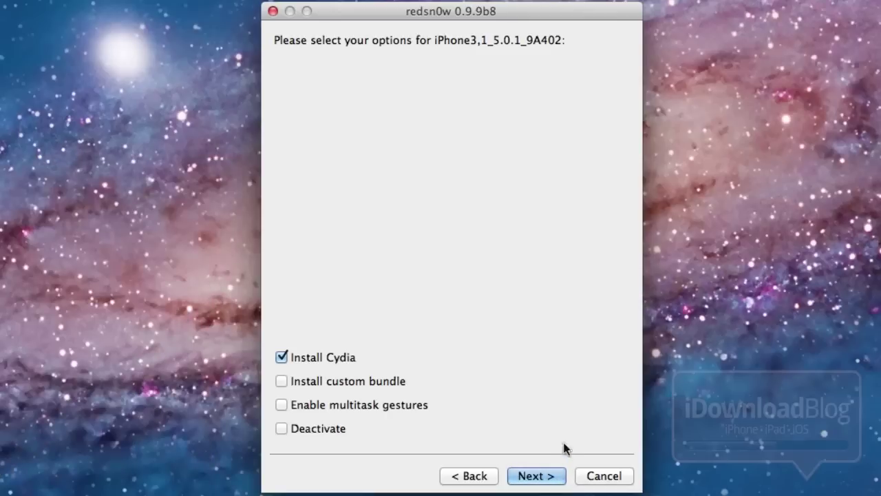
click(545, 477)
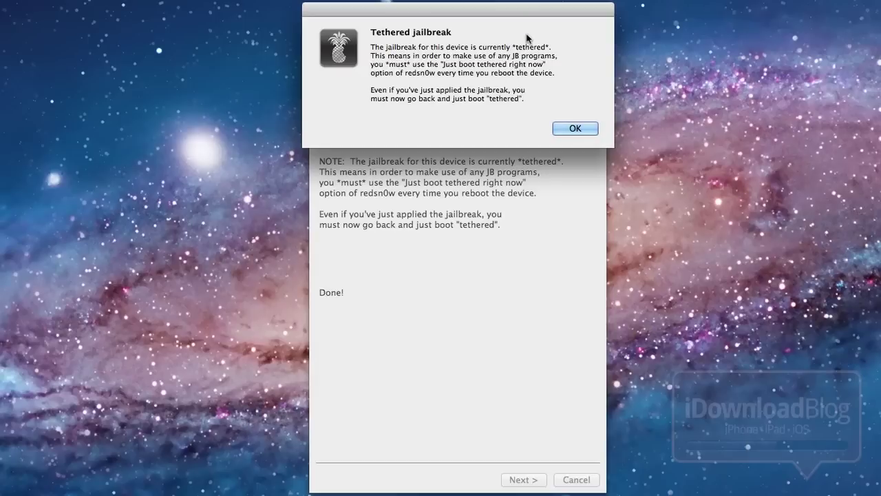
click(576, 130)
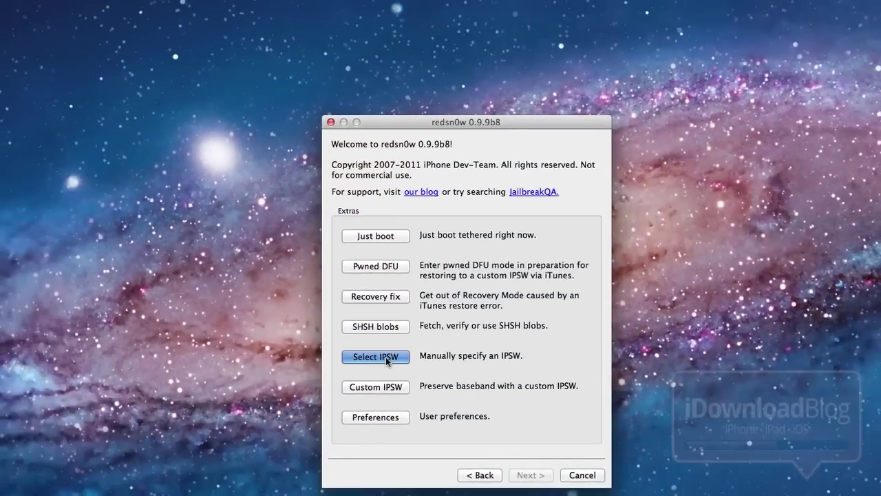
Reselect the 9A402 IPSW, dismiss the identified alert, and start a Just boot tethered boot.
click(387, 360)
double_click(501, 58)
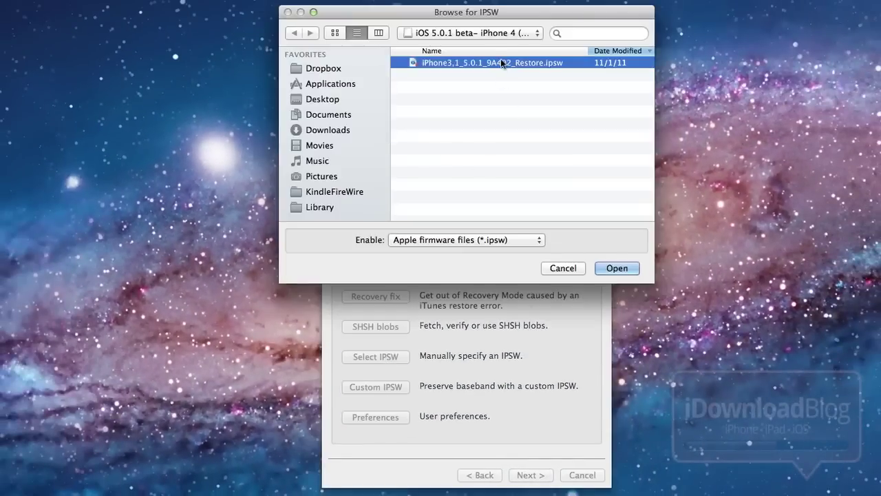
click(578, 108)
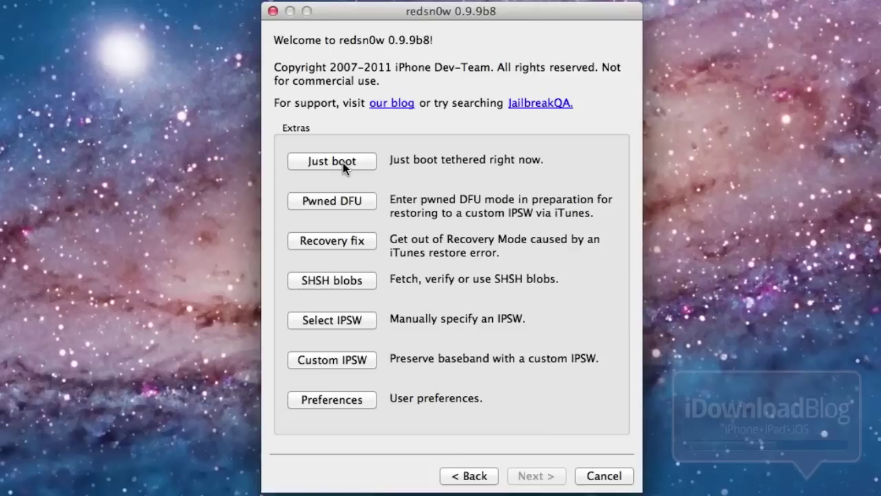
click(343, 162)
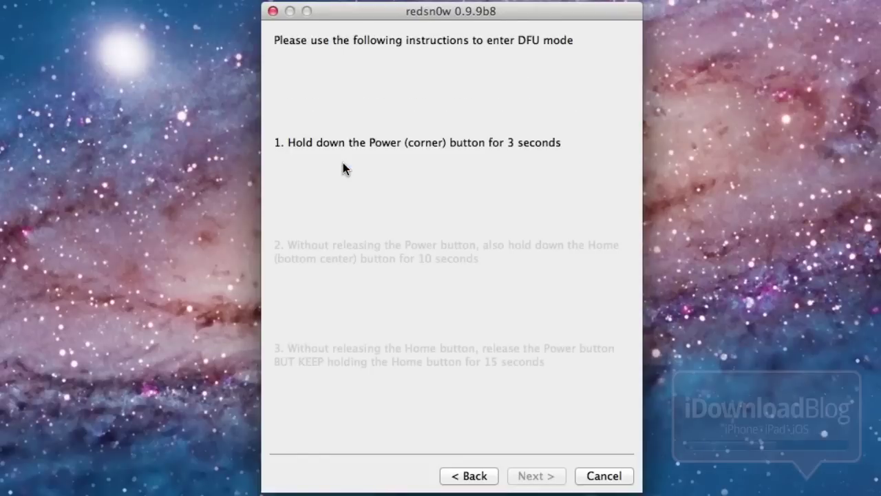